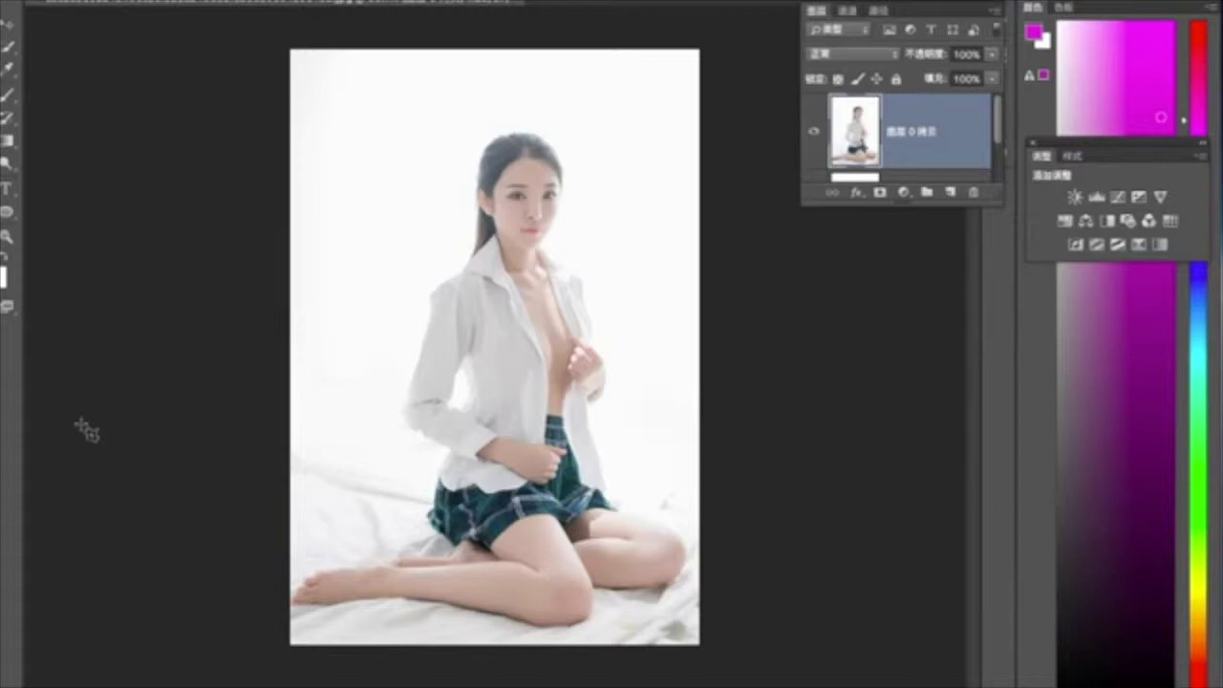
# Select the lasso tool and zoom in until the woman's legs fill the canvas.
pyautogui.click(7, 189)
pyautogui.scroll(1, 531, 468)
pyautogui.scroll(1, 530, 468)
pyautogui.scroll(1, 530, 468)
pyautogui.scroll(1, 501, 470)
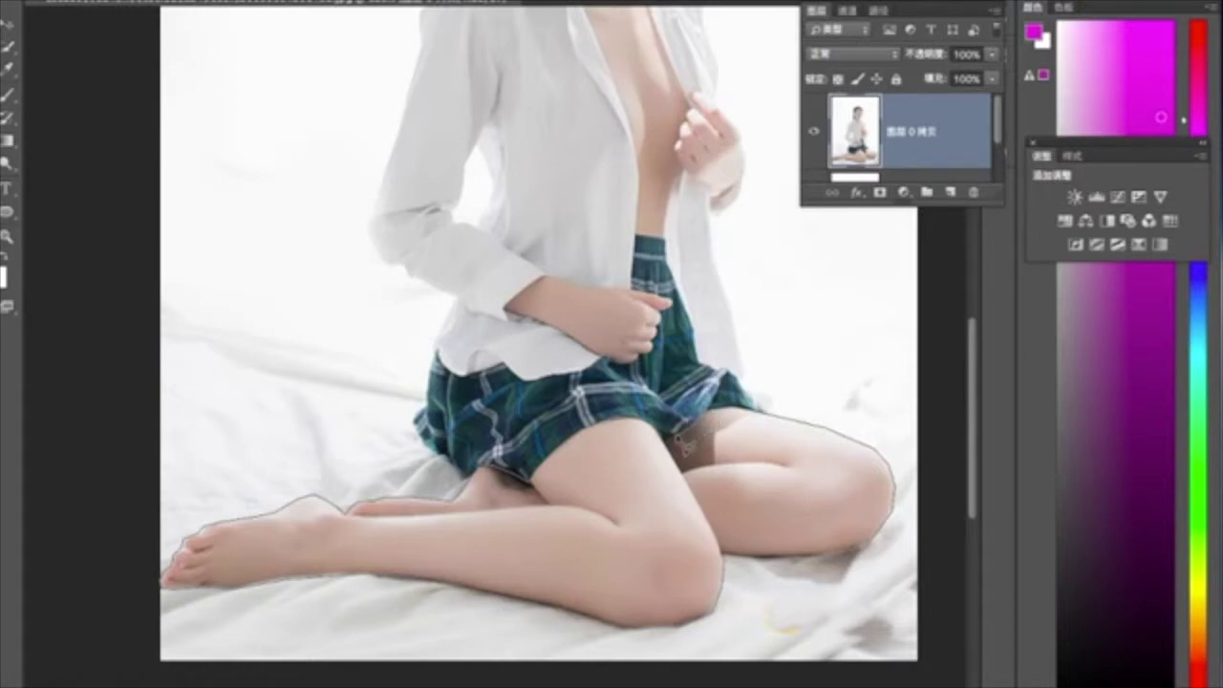
# Close the leg outline, invert the selection, and cut everything but the legs onto 图层 1.
pyautogui.doubleClick(674, 451)
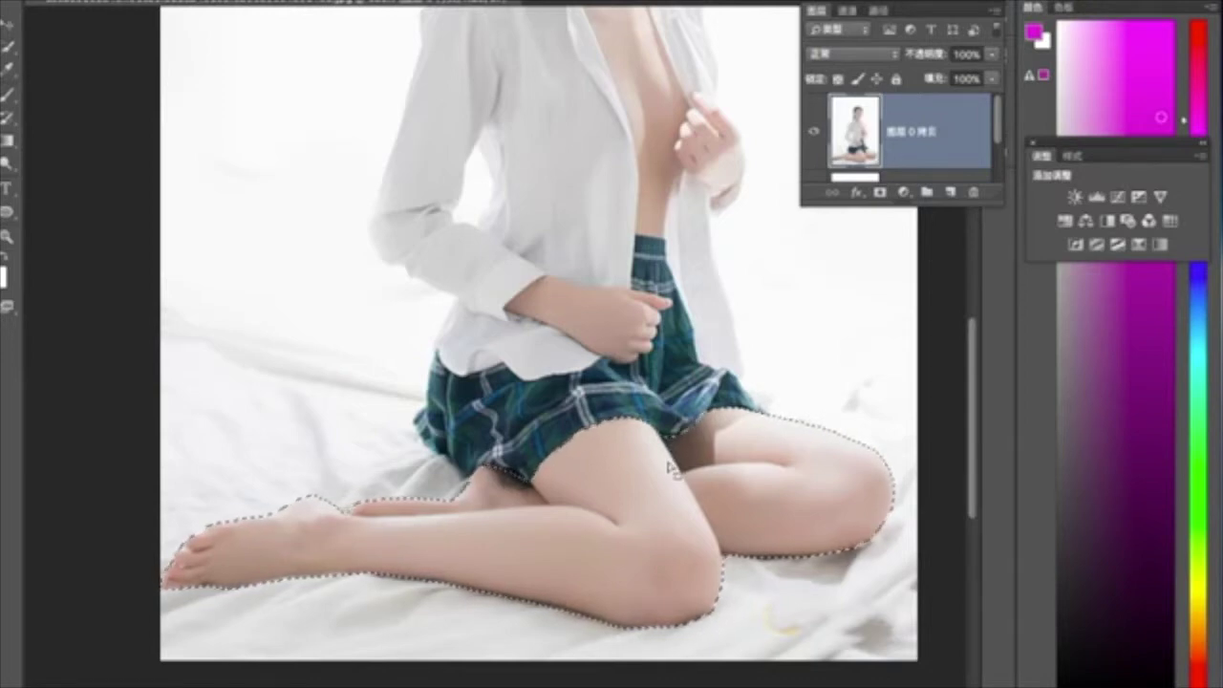
pyautogui.rightClick(670, 467)
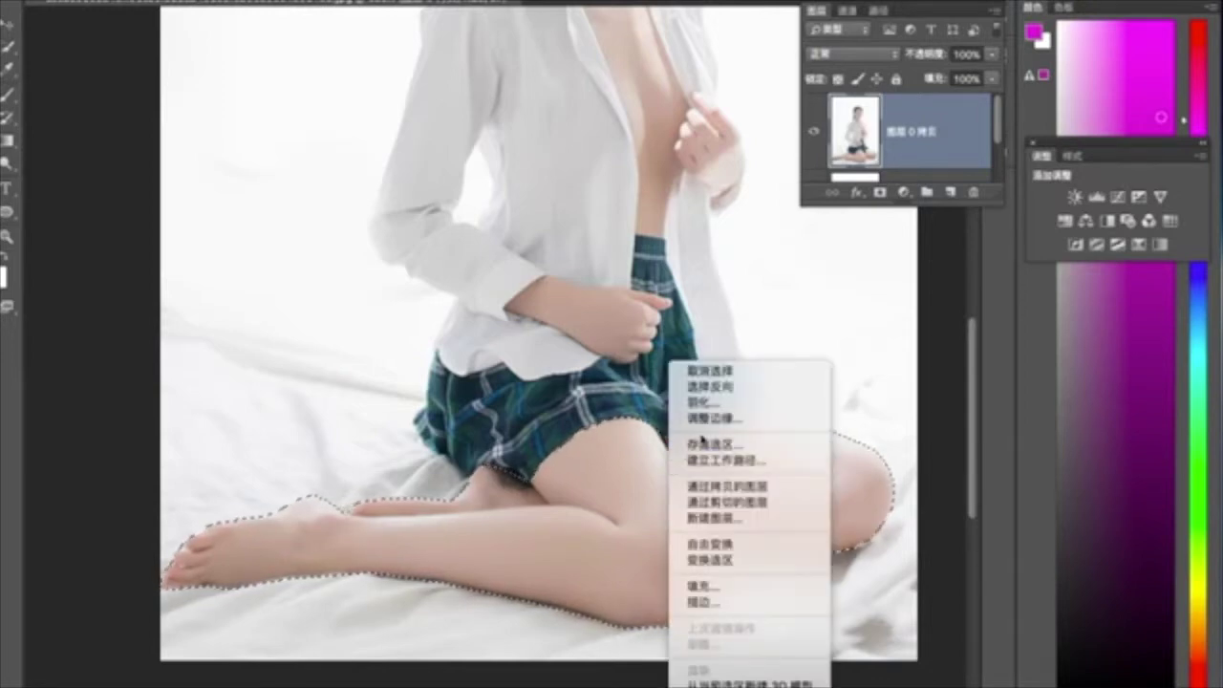
pyautogui.click(761, 388)
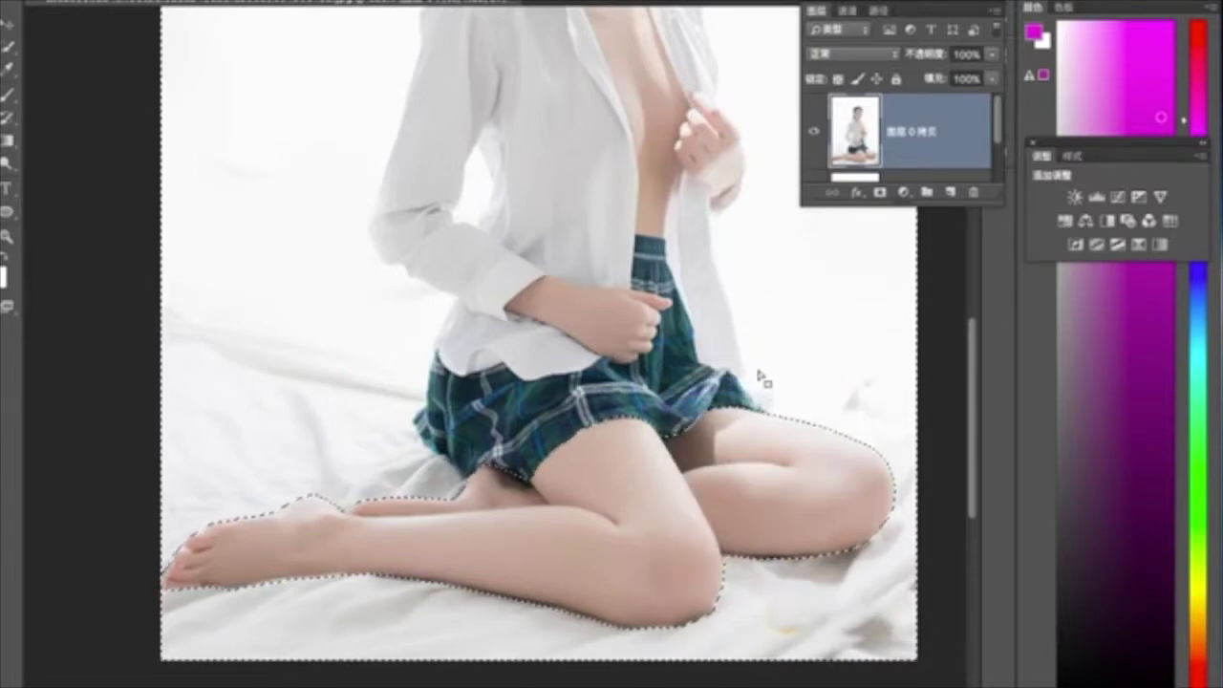
pyautogui.rightClick(759, 377)
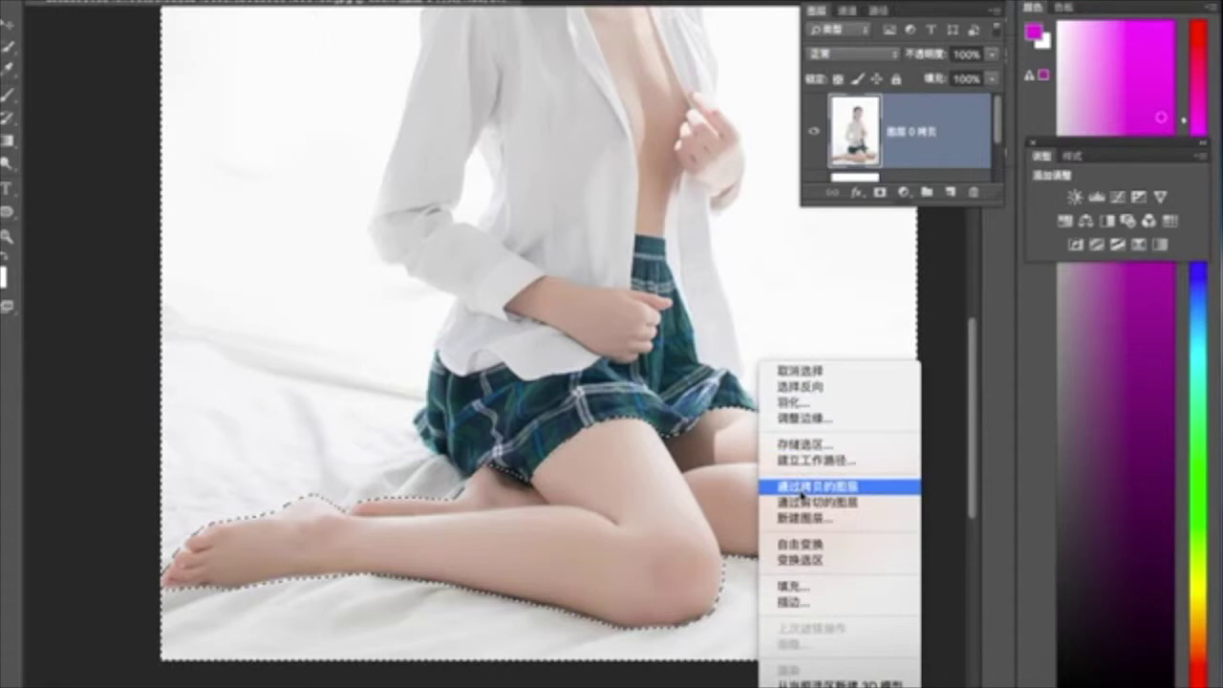
pyautogui.click(800, 502)
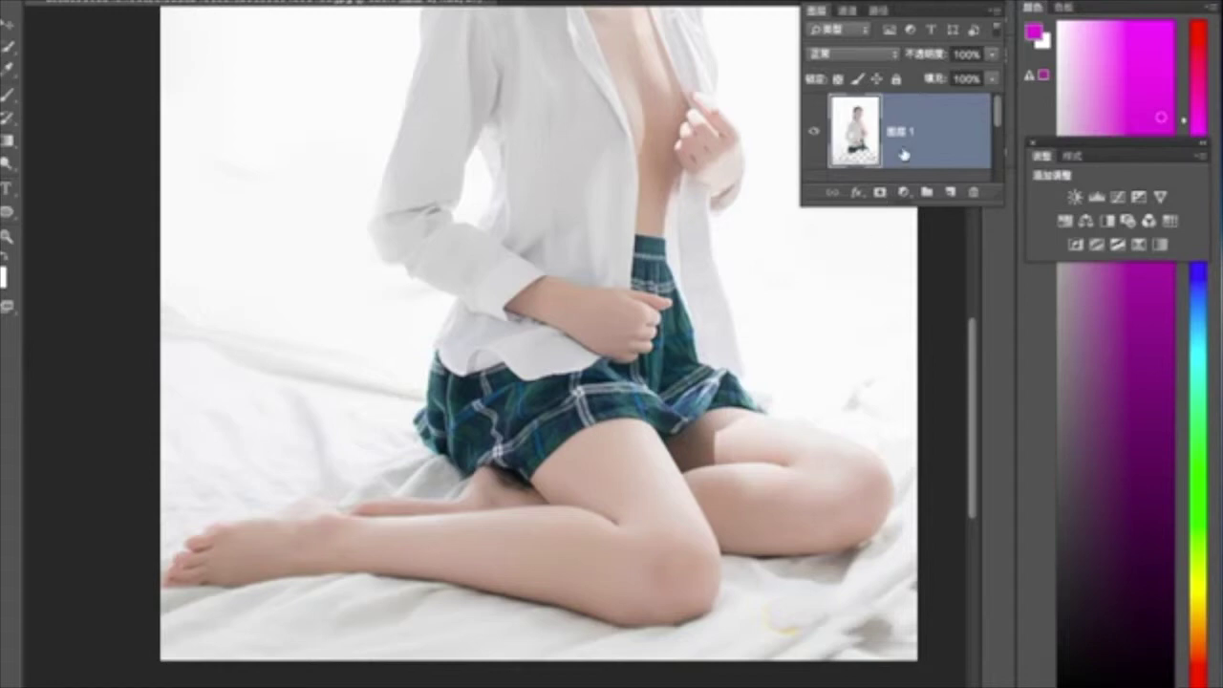
# Hide 图层 1 and the original photo layer 图层 0 so only the legs show.
pyautogui.scroll(-2, 903, 155)
pyautogui.scroll(1, 904, 154)
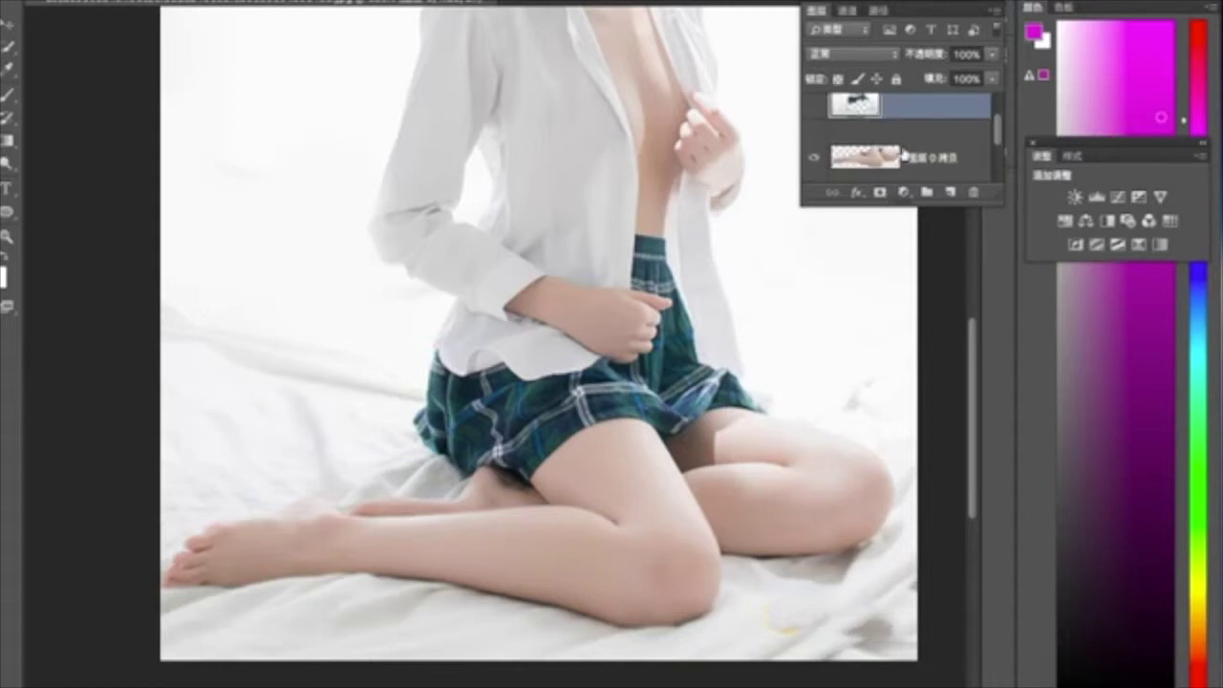
pyautogui.scroll(1, 903, 154)
pyautogui.scroll(1, 904, 155)
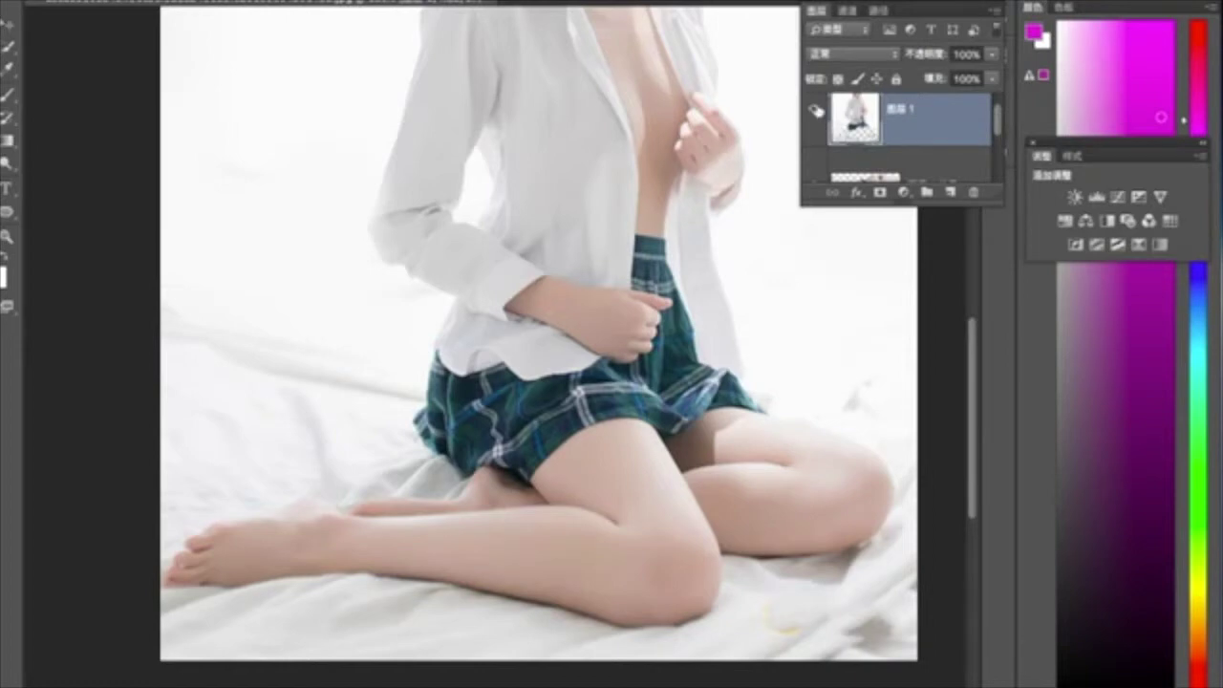
pyautogui.click(813, 111)
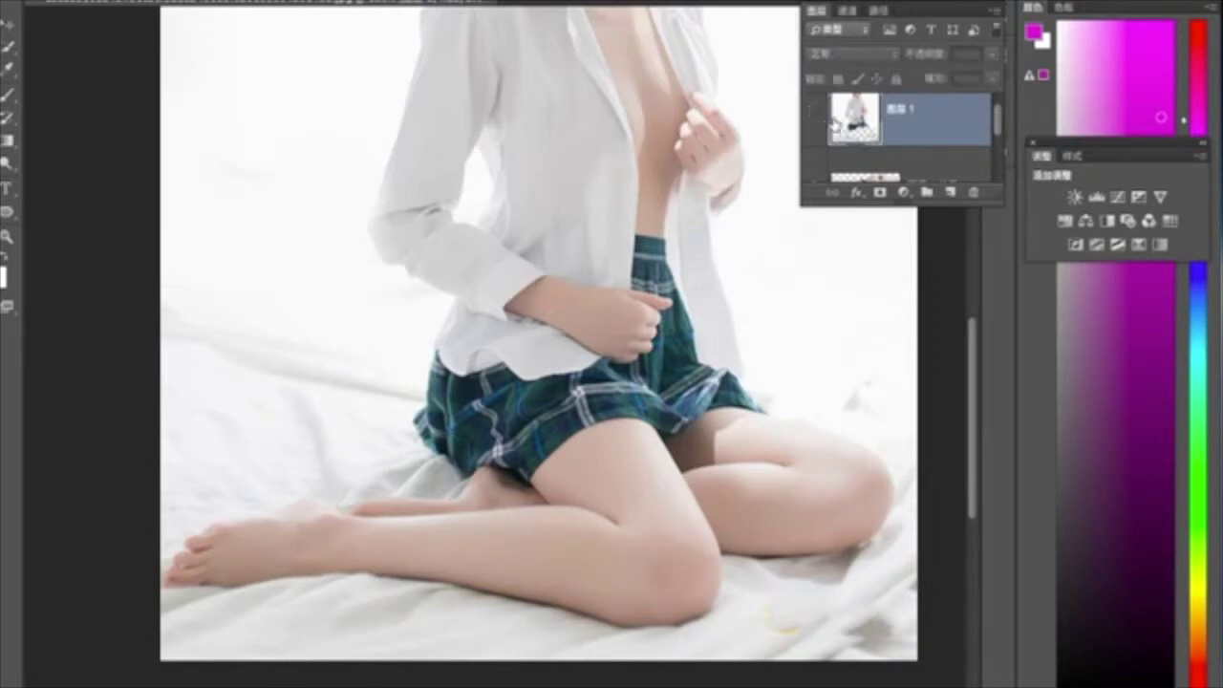
pyautogui.scroll(-1, 822, 116)
pyautogui.scroll(-1, 827, 120)
pyautogui.scroll(-1, 834, 124)
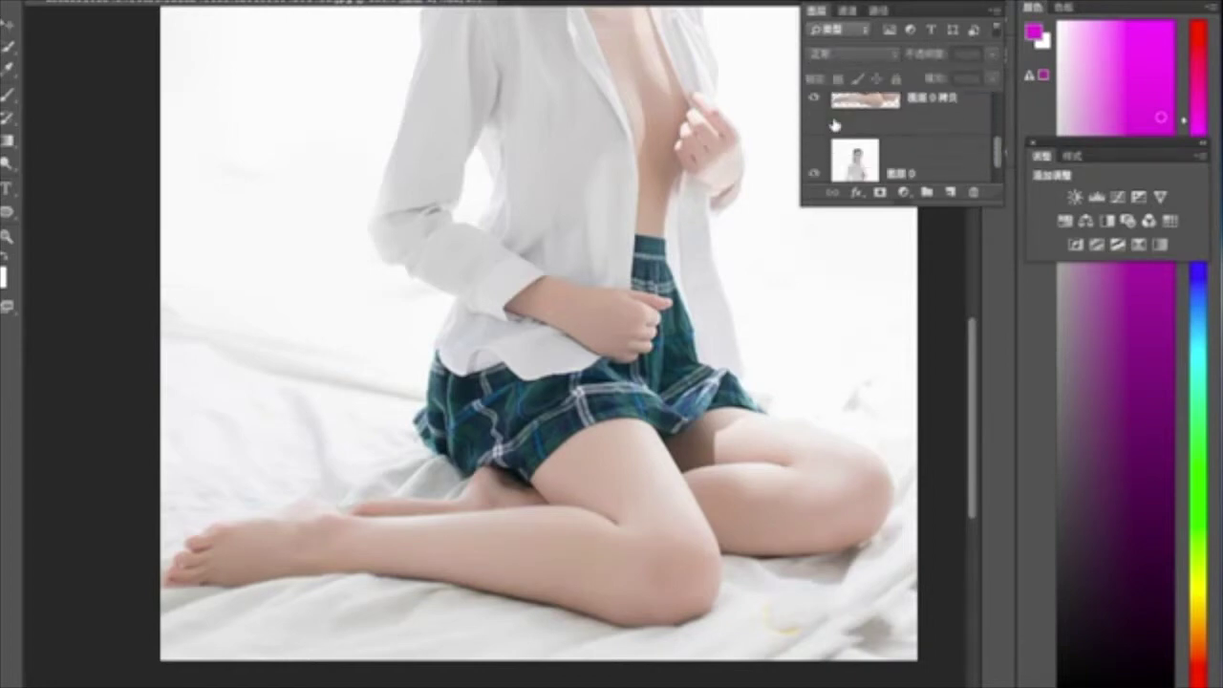
pyautogui.scroll(-1, 833, 126)
pyautogui.scroll(-1, 828, 136)
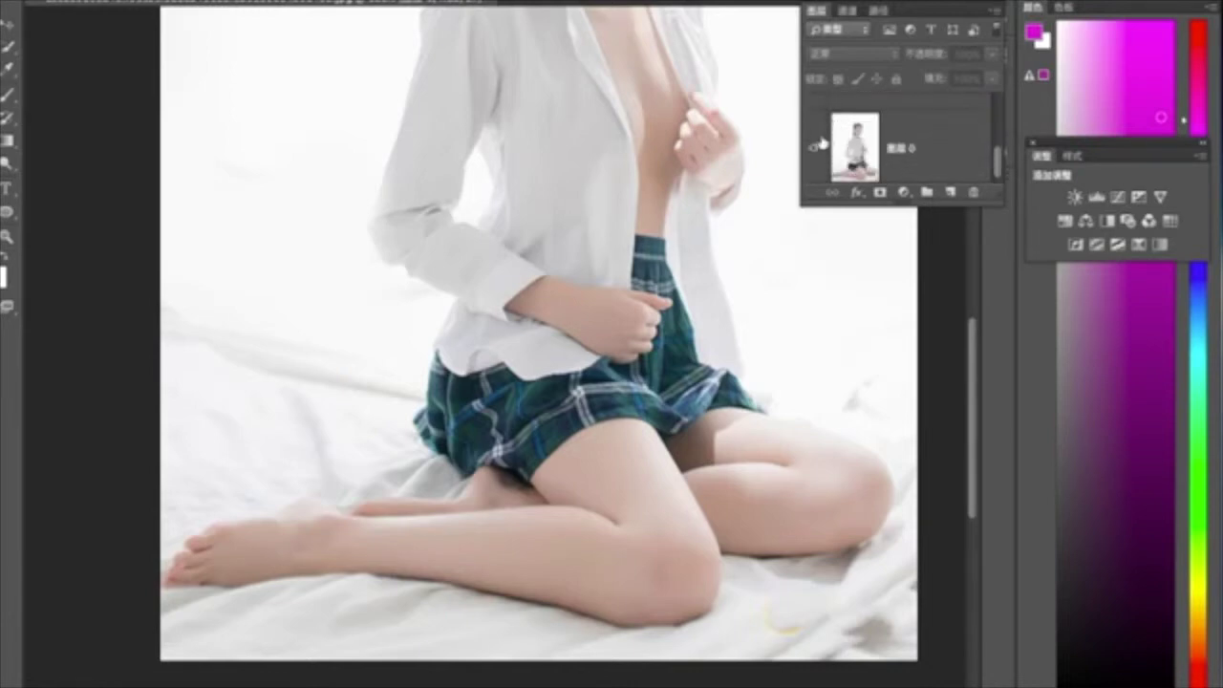
pyautogui.click(814, 146)
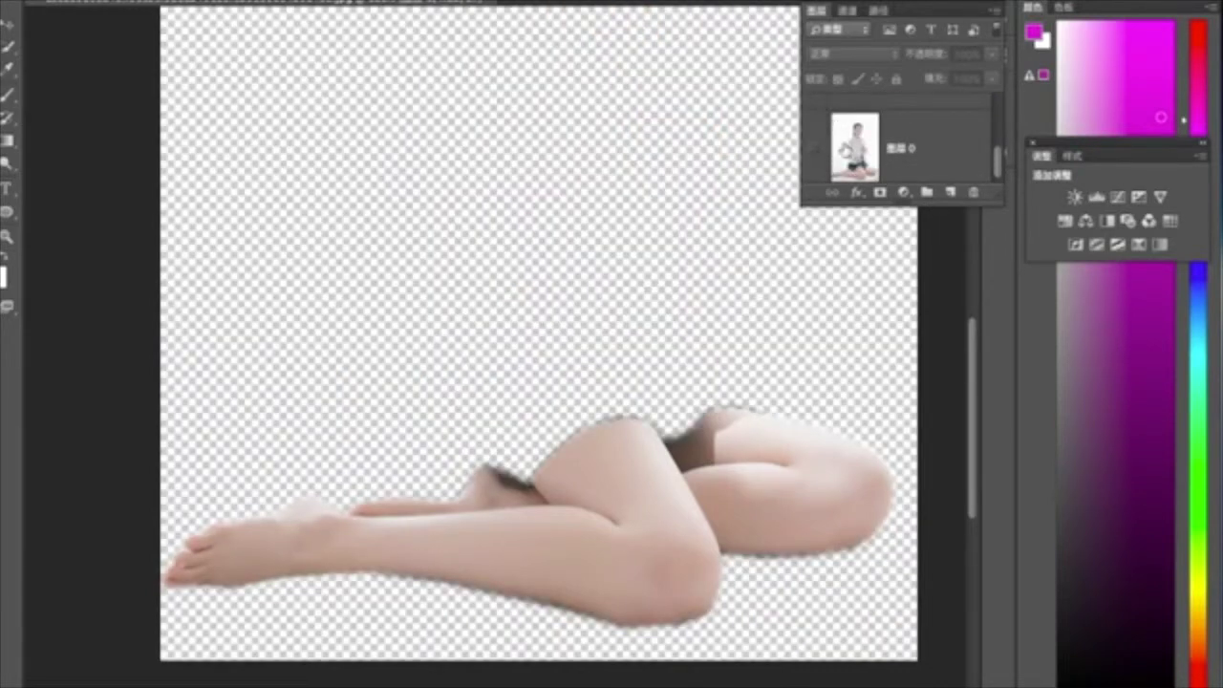
# Make 图层 0 拷贝 the active layer and bring up the adjustment layer choices.
pyautogui.scroll(1, 844, 149)
pyautogui.scroll(1, 844, 150)
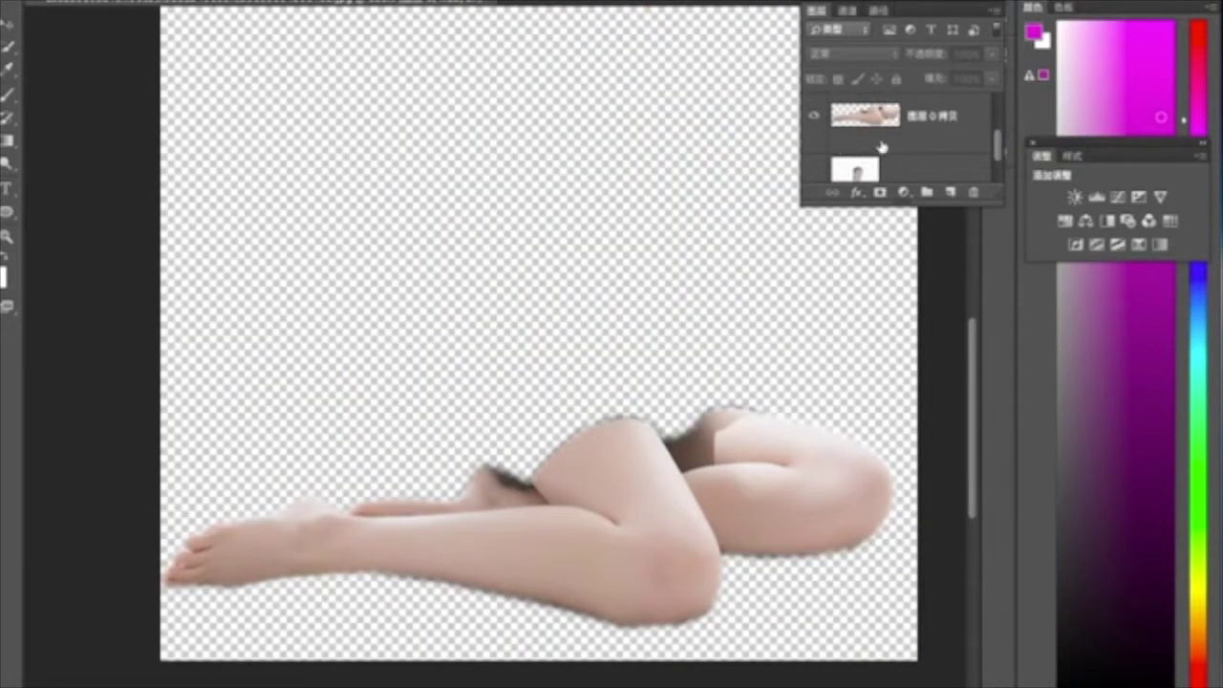
pyautogui.click(877, 143)
pyautogui.scroll(1, 919, 152)
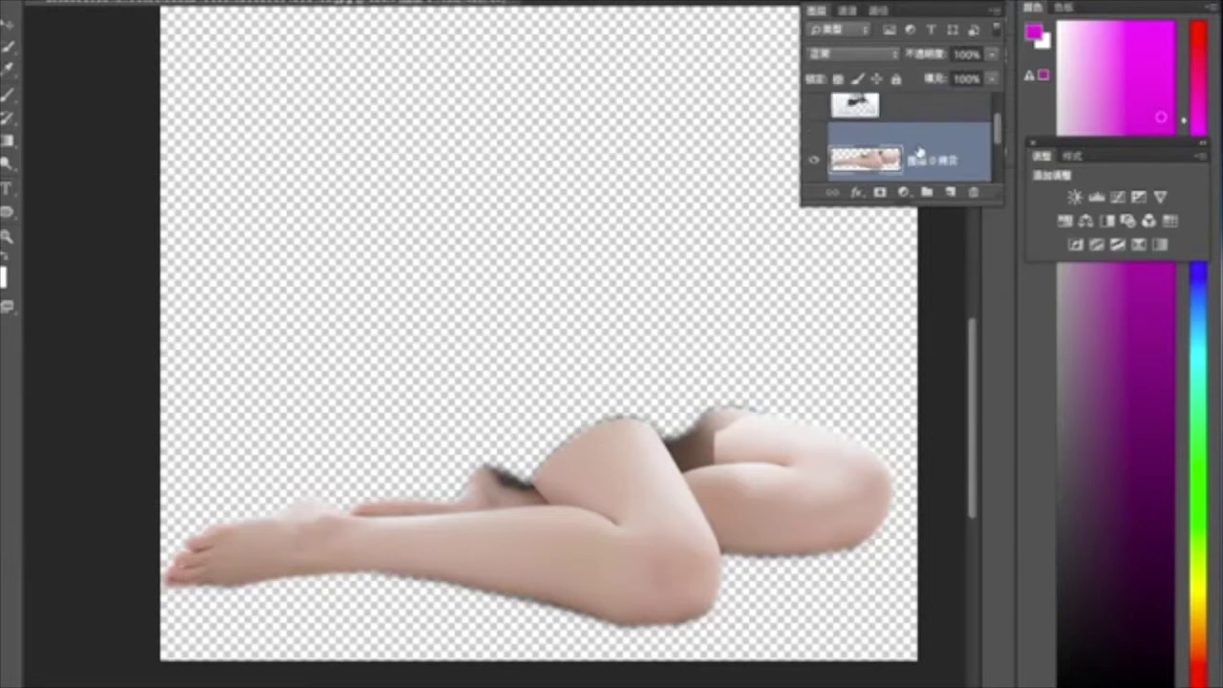
pyautogui.scroll(-1, 921, 158)
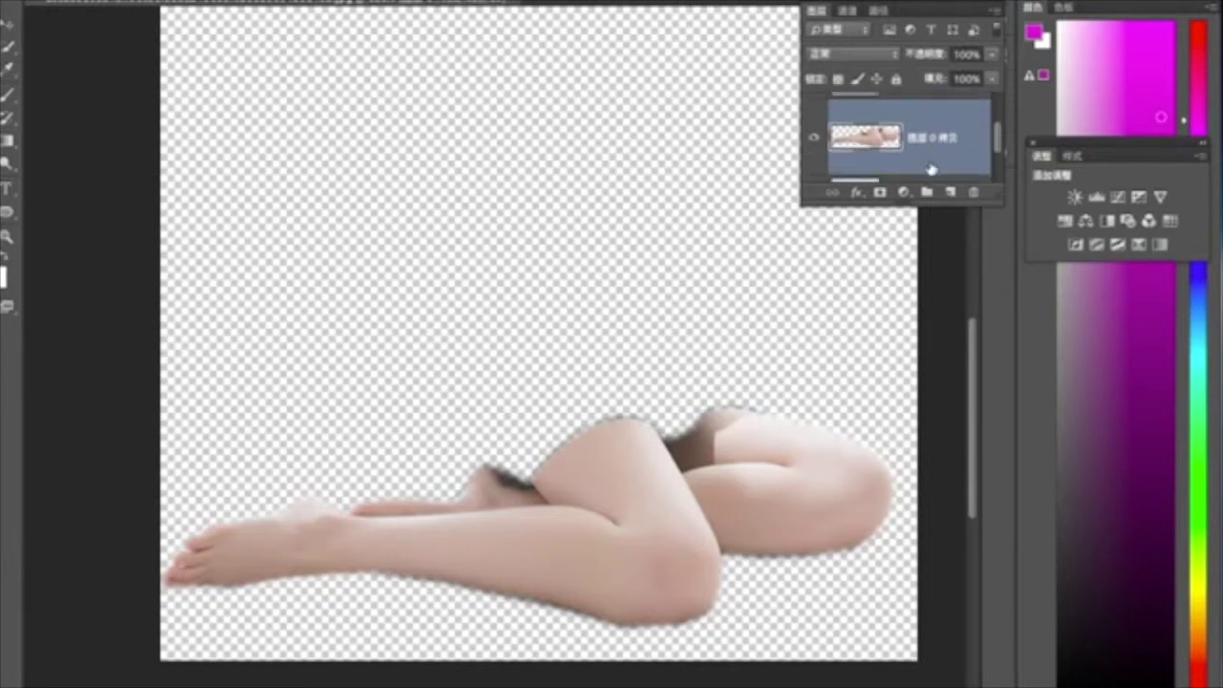
pyautogui.click(904, 192)
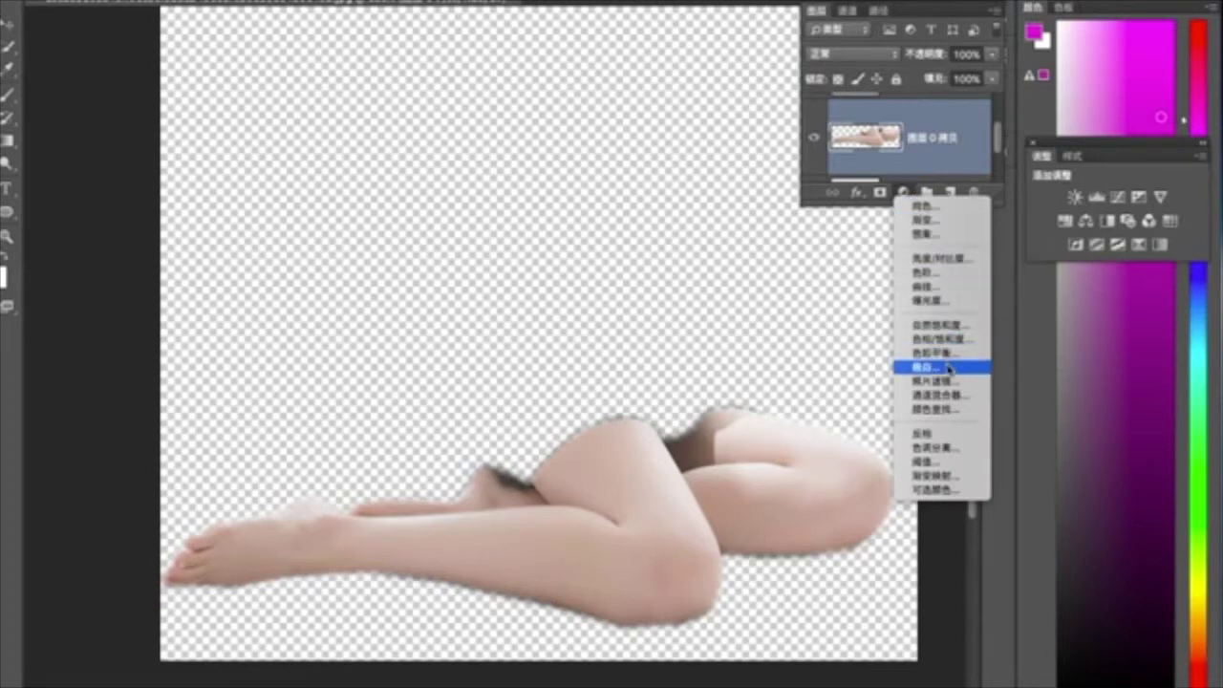
# Add a Black & White adjustment (Reds -105, Yellows 60, Greens -72, Cyans -51, Blues 124) clipped to the legs.
pyautogui.click(947, 369)
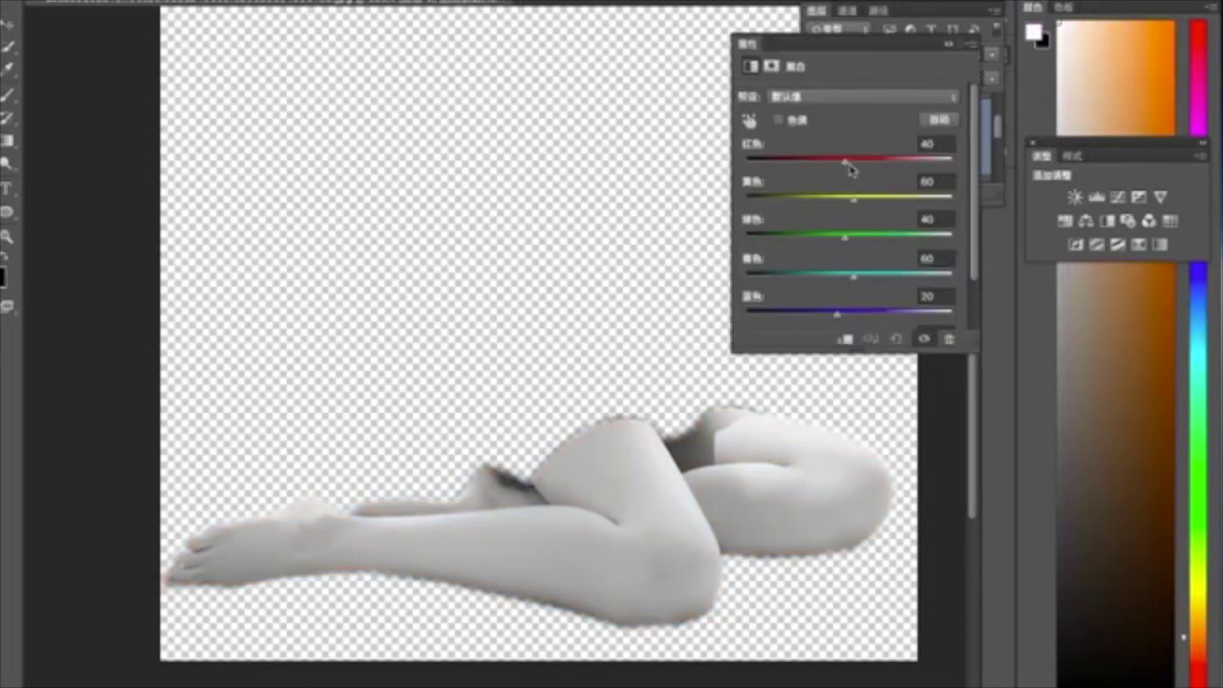
pyautogui.moveTo(845, 165); pyautogui.dragTo(786, 164)
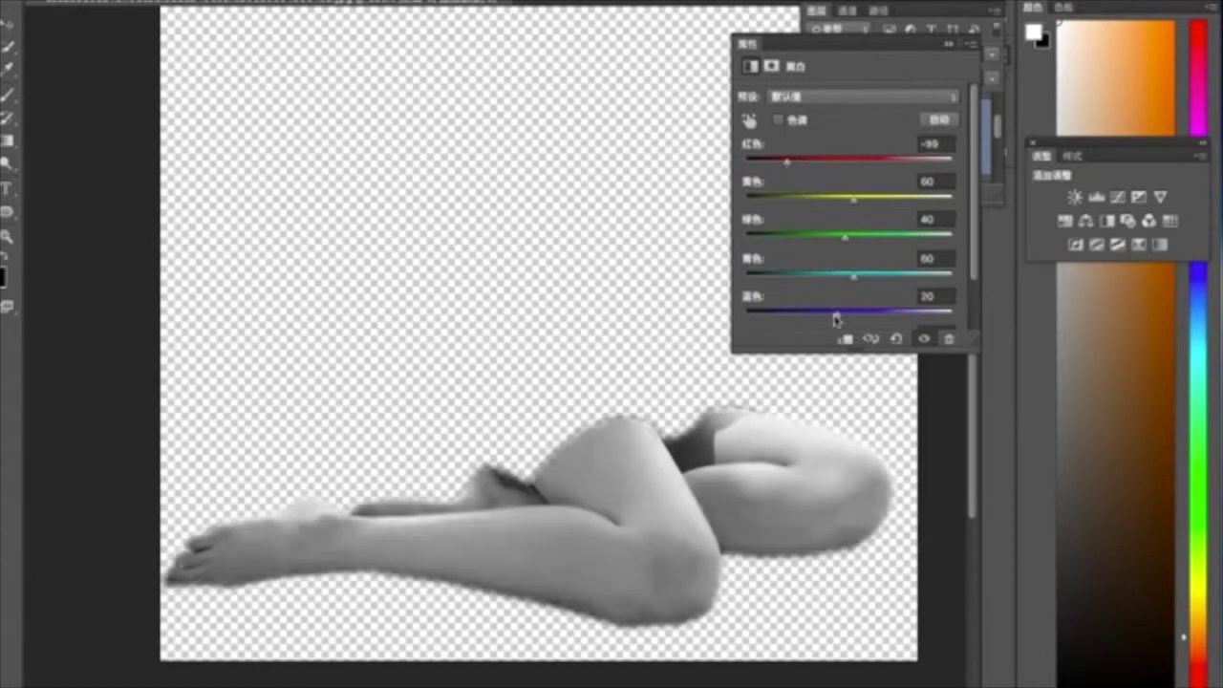
pyautogui.moveTo(837, 321)
pyautogui.mouseDown()
pyautogui.moveTo(799, 322)
pyautogui.moveTo(879, 315)
pyautogui.mouseUp()
pyautogui.moveTo(854, 276); pyautogui.dragTo(830, 281)
pyautogui.moveTo(790, 161)
pyautogui.mouseDown()
pyautogui.moveTo(765, 167)
pyautogui.moveTo(780, 168)
pyautogui.mouseUp()
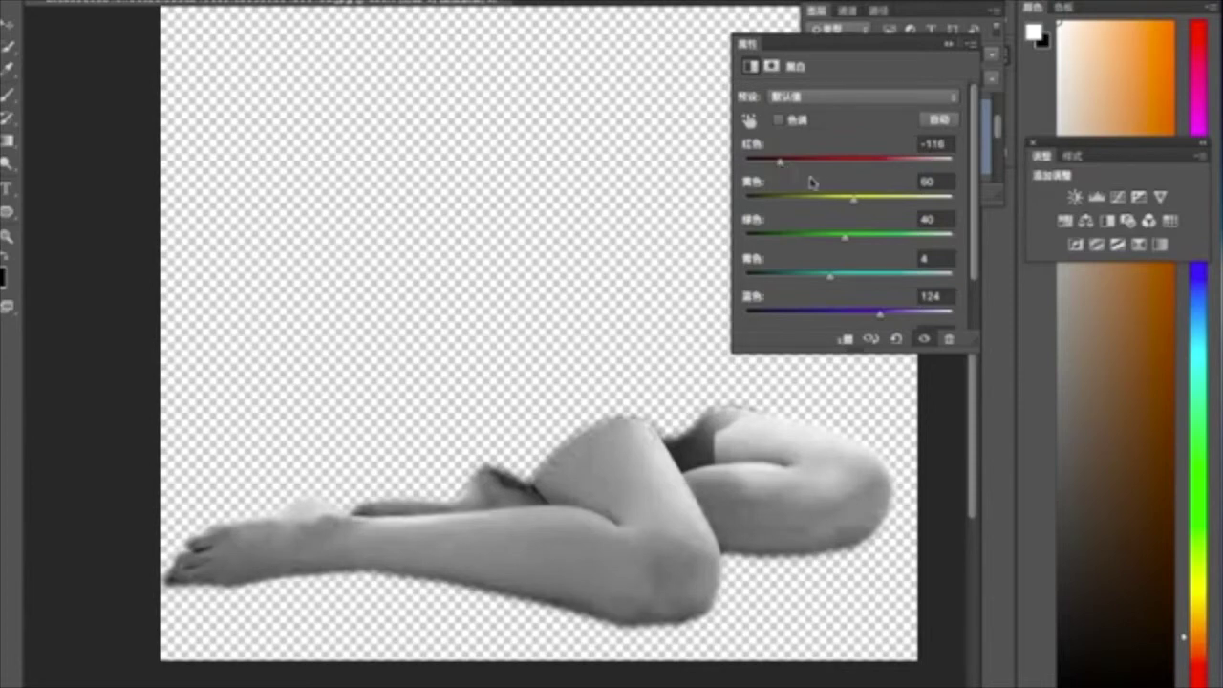
pyautogui.moveTo(783, 167); pyautogui.dragTo(786, 165)
pyautogui.moveTo(839, 240)
pyautogui.mouseDown()
pyautogui.moveTo(796, 240)
pyautogui.moveTo(785, 278)
pyautogui.moveTo(864, 280)
pyautogui.moveTo(808, 277)
pyautogui.mouseUp()
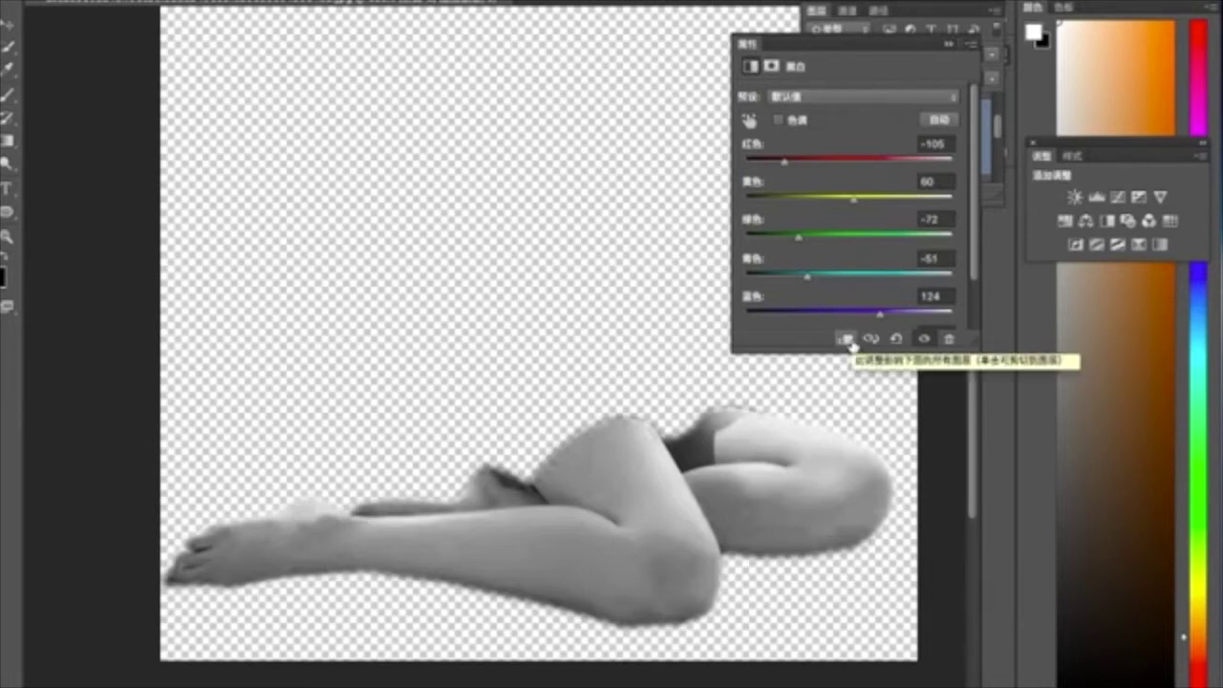
pyautogui.click(847, 340)
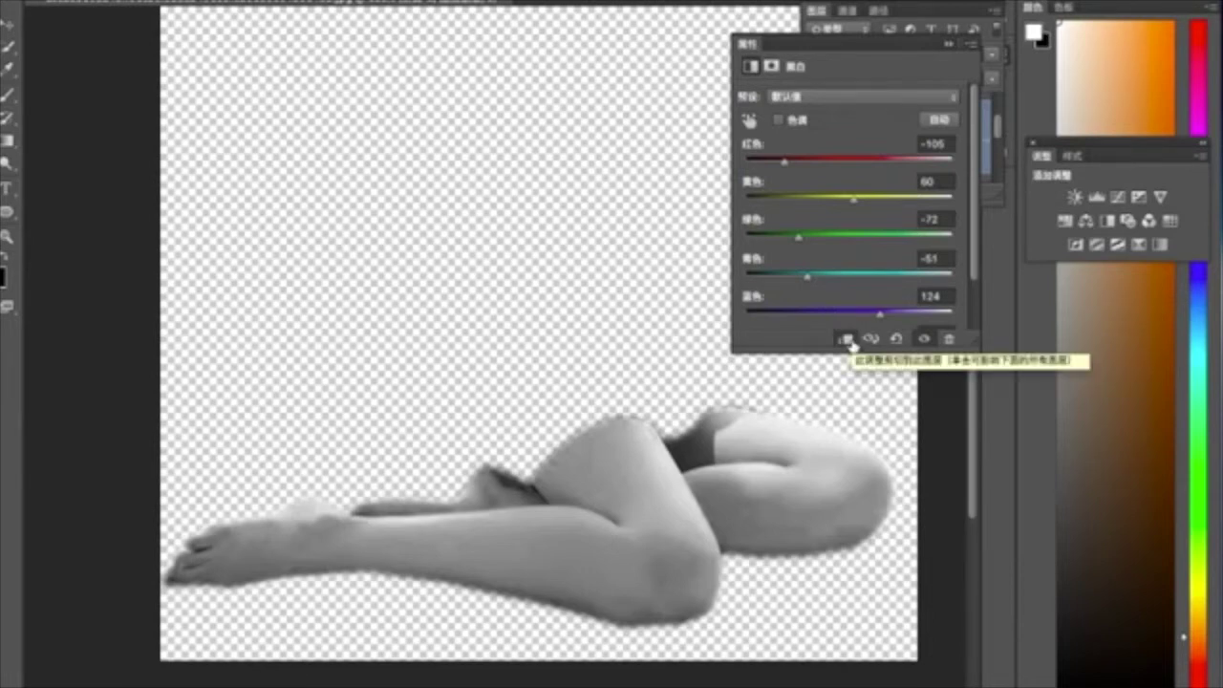
pyautogui.click(949, 49)
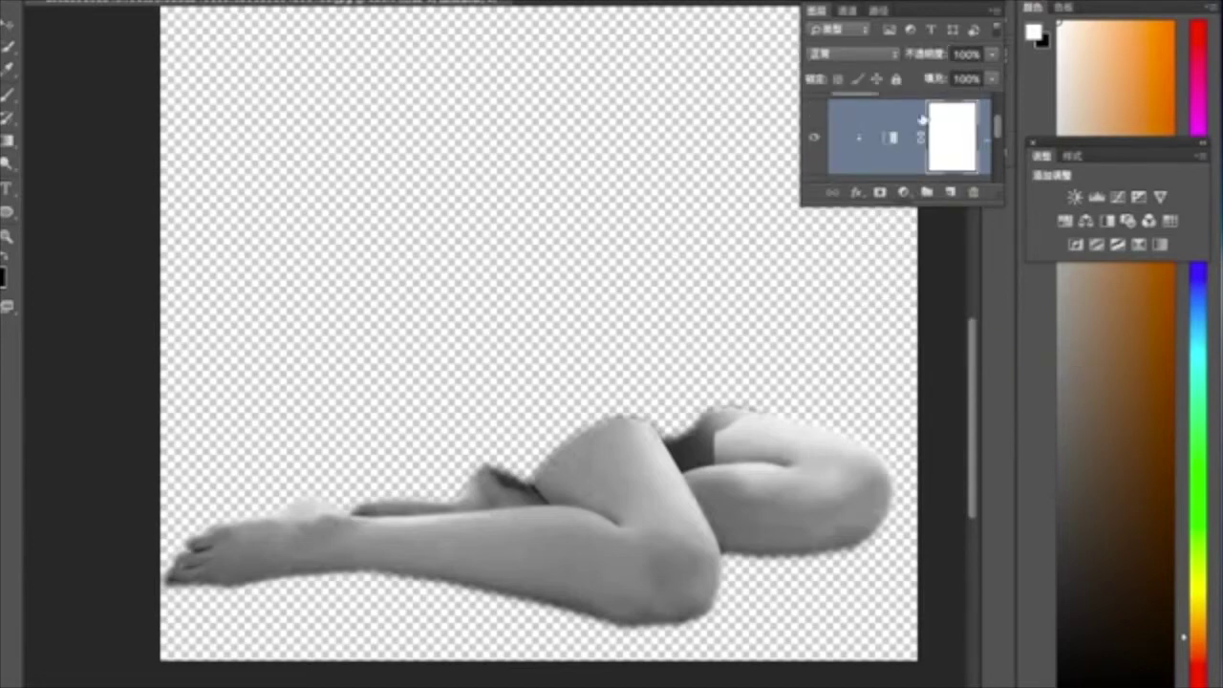
# Set the legs layer to Multiply blending and show the original photo beneath it.
pyautogui.scroll(-1, 915, 135)
pyautogui.scroll(-1, 915, 134)
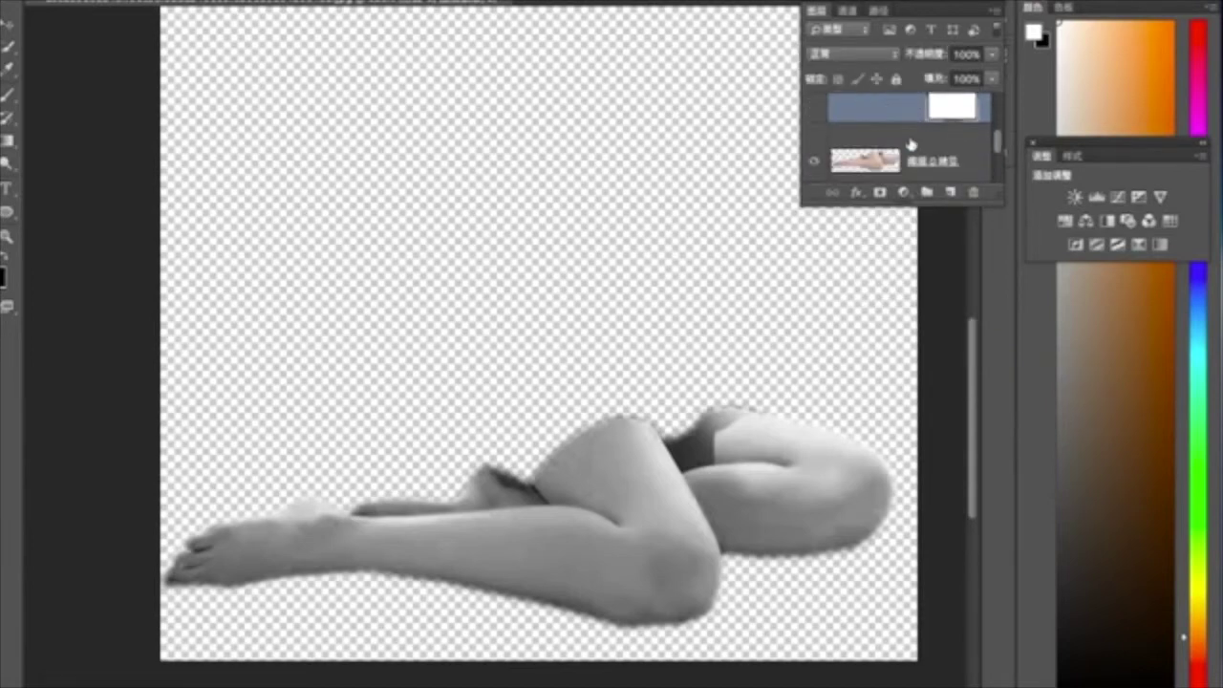
pyautogui.click(910, 143)
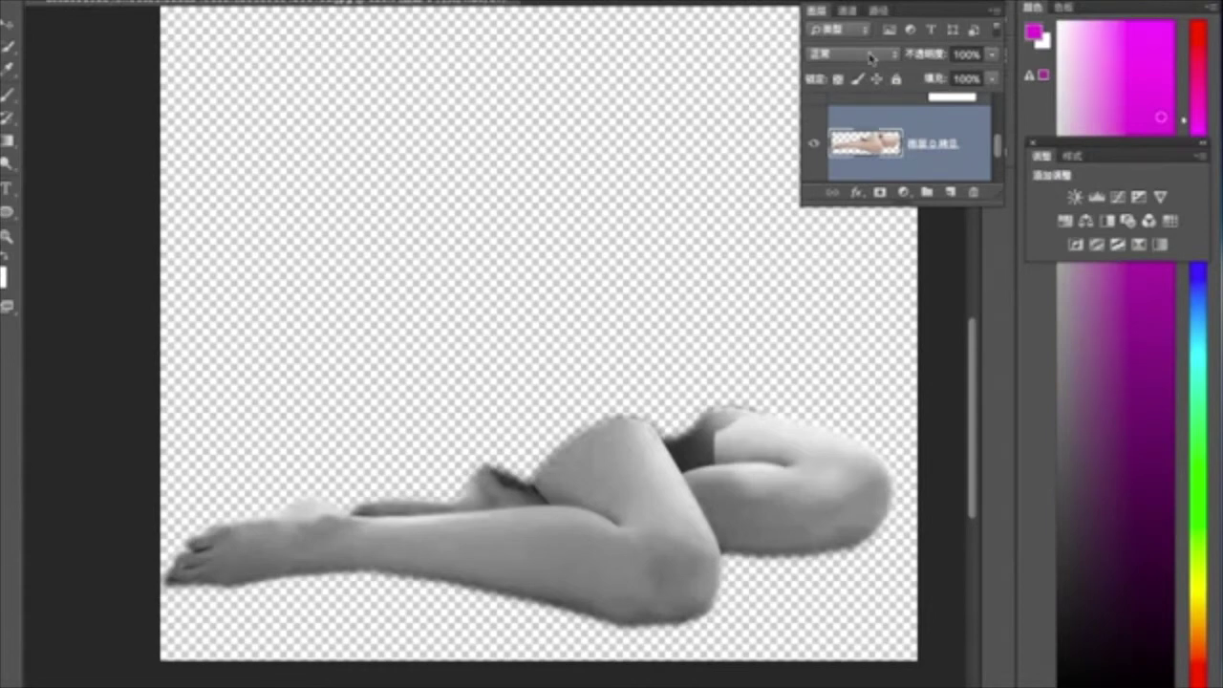
pyautogui.click(870, 56)
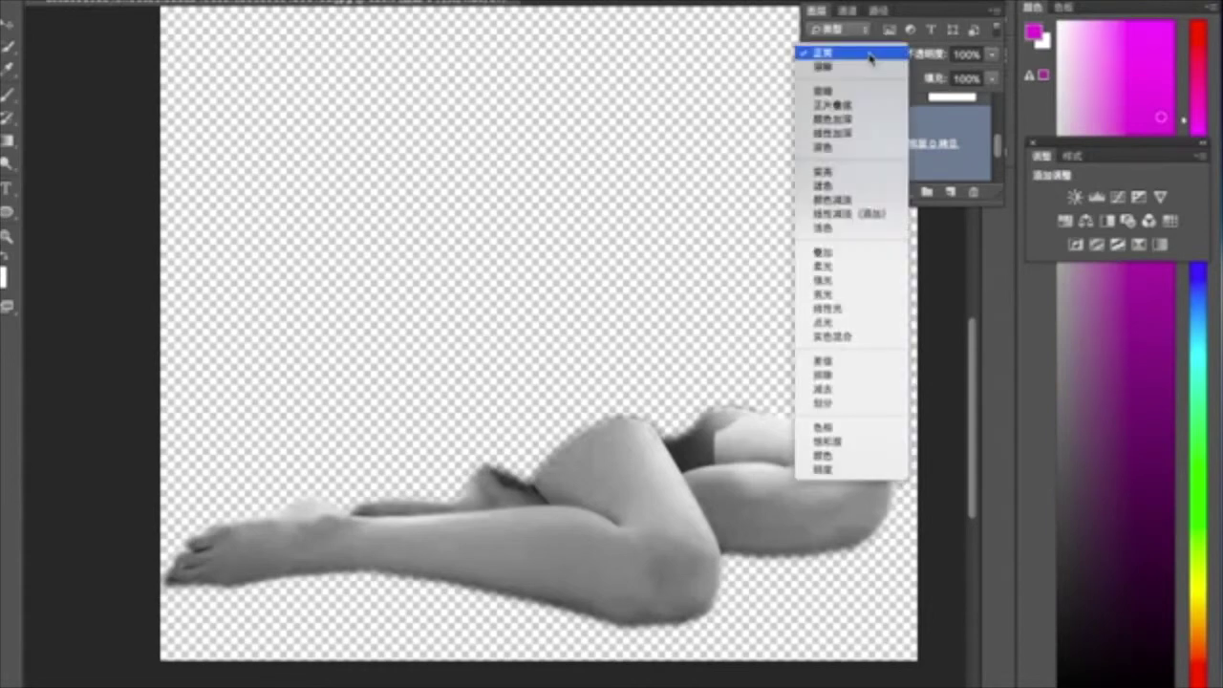
pyautogui.click(870, 105)
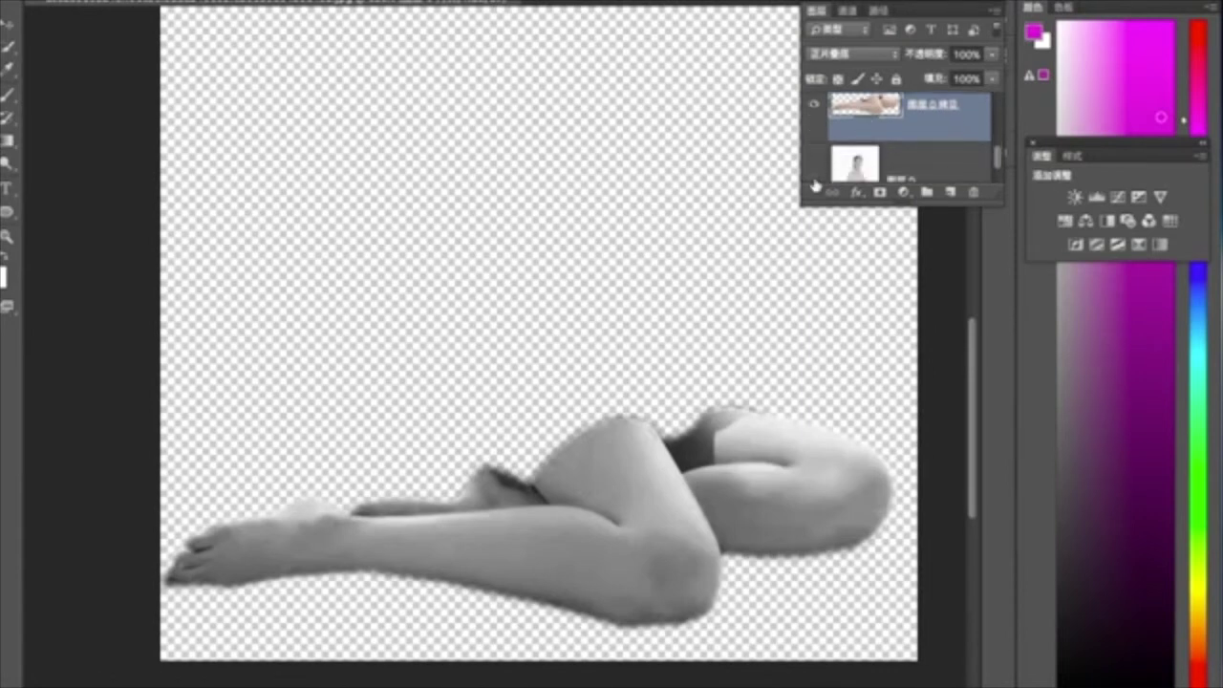
pyautogui.click(813, 182)
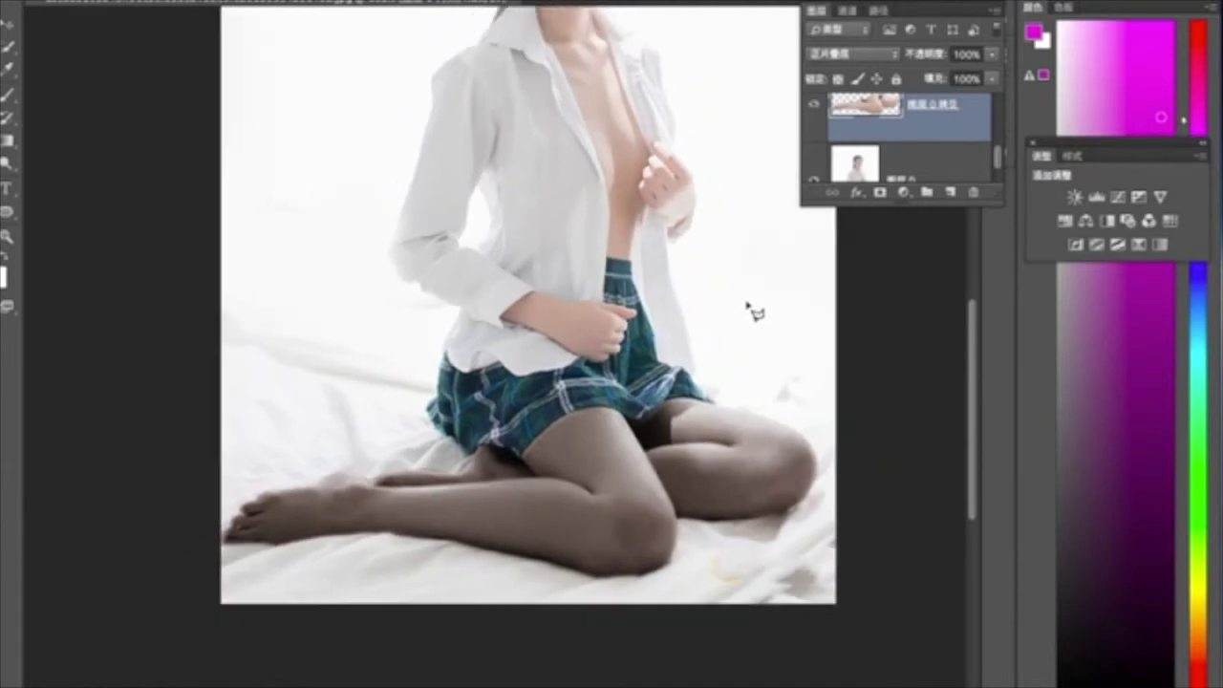
# Move the Layers panel lower, beside the adjustment settings.
pyautogui.scroll(-1, 750, 307)
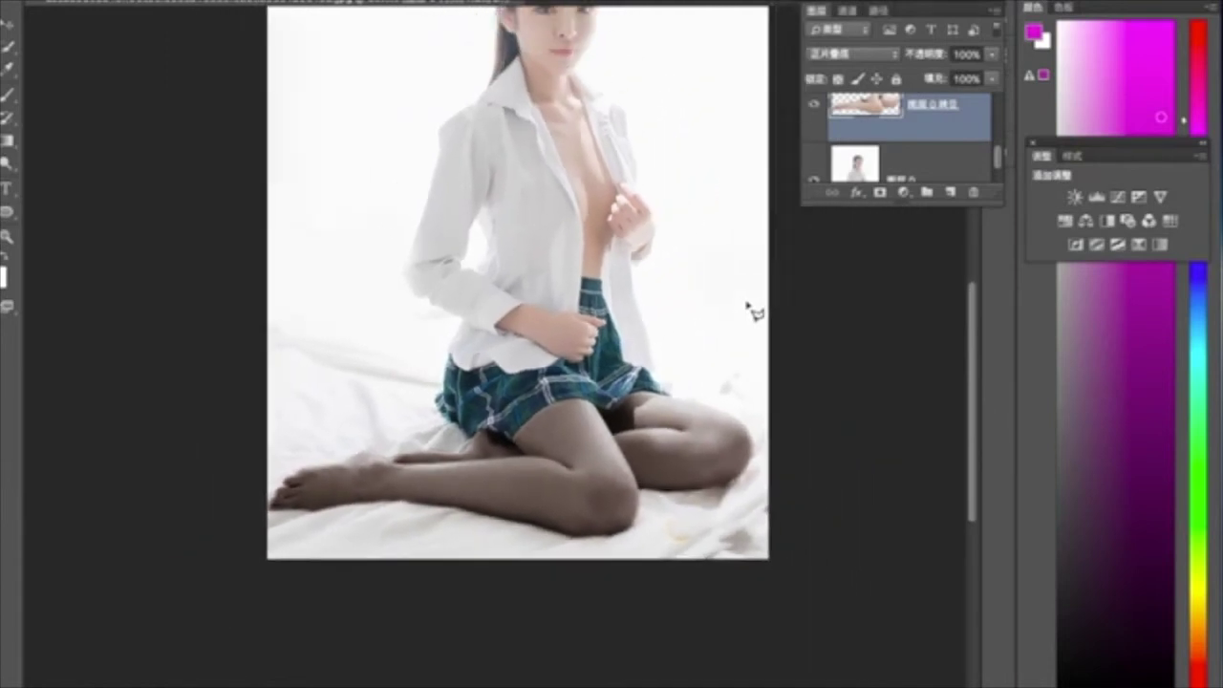
pyautogui.scroll(-1, 745, 308)
pyautogui.scroll(2, 660, 316)
pyautogui.scroll(1, 660, 316)
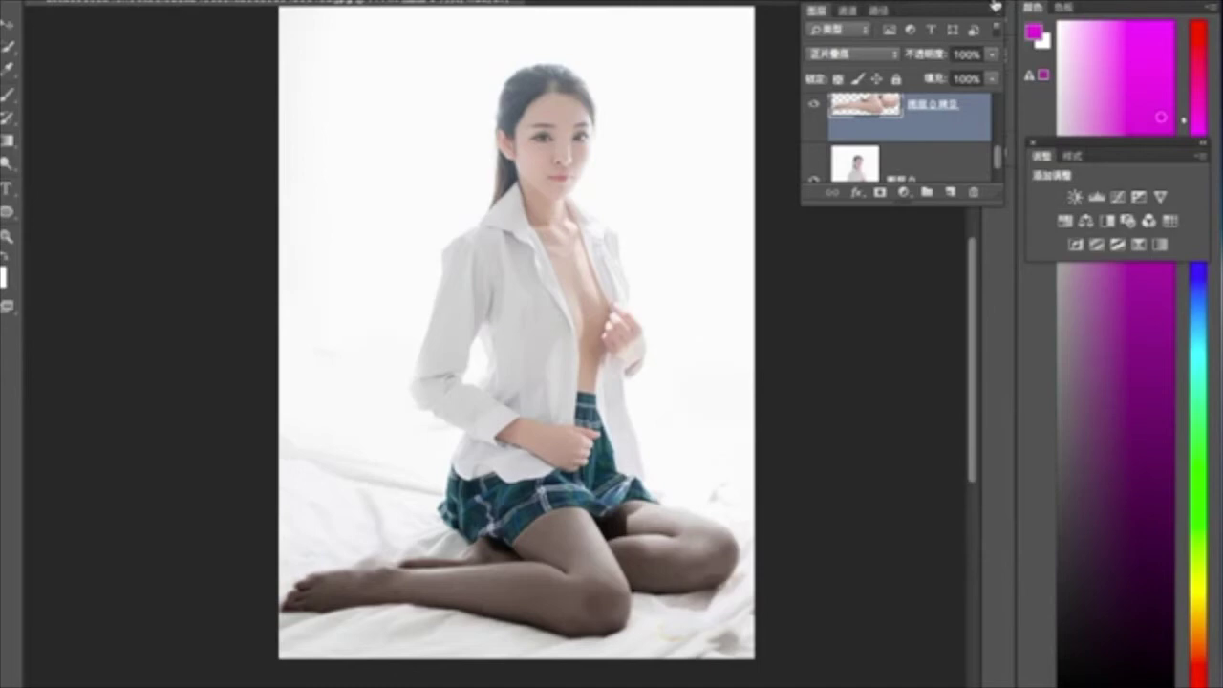
pyautogui.moveTo(995, 5)
pyautogui.mouseDown()
pyautogui.moveTo(1168, 288)
pyautogui.moveTo(1185, 277)
pyautogui.mouseUp()
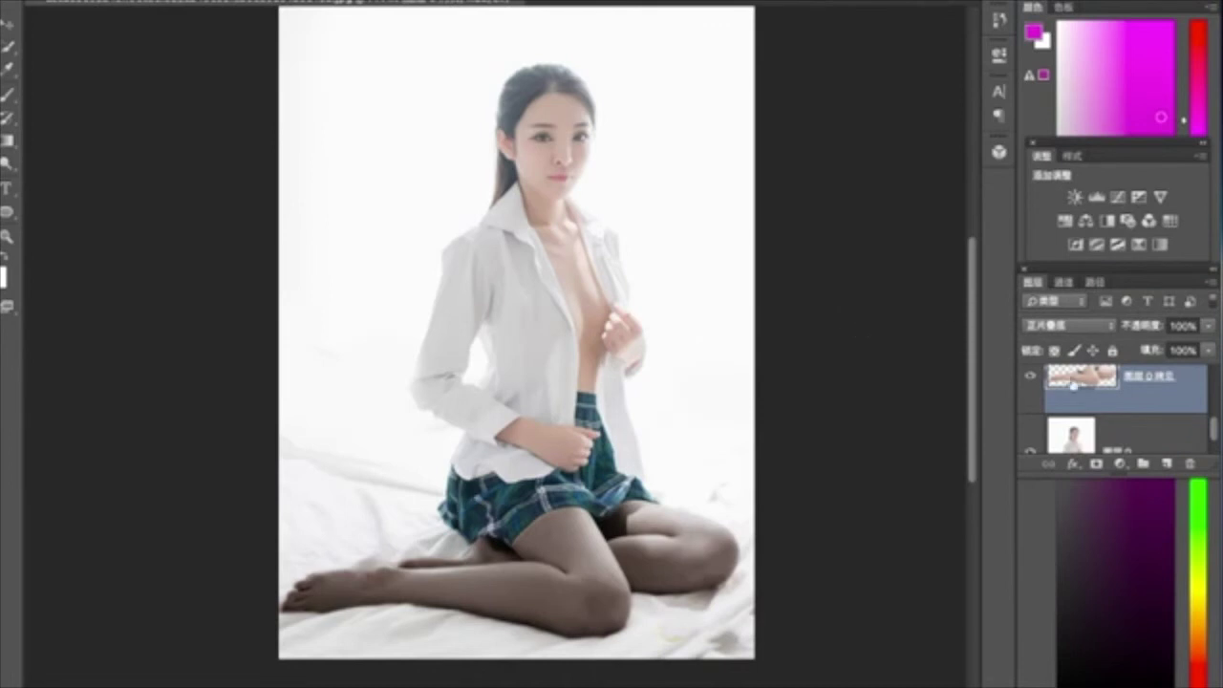
# Duplicate the original photo layer.
pyautogui.scroll(-1, 1105, 422)
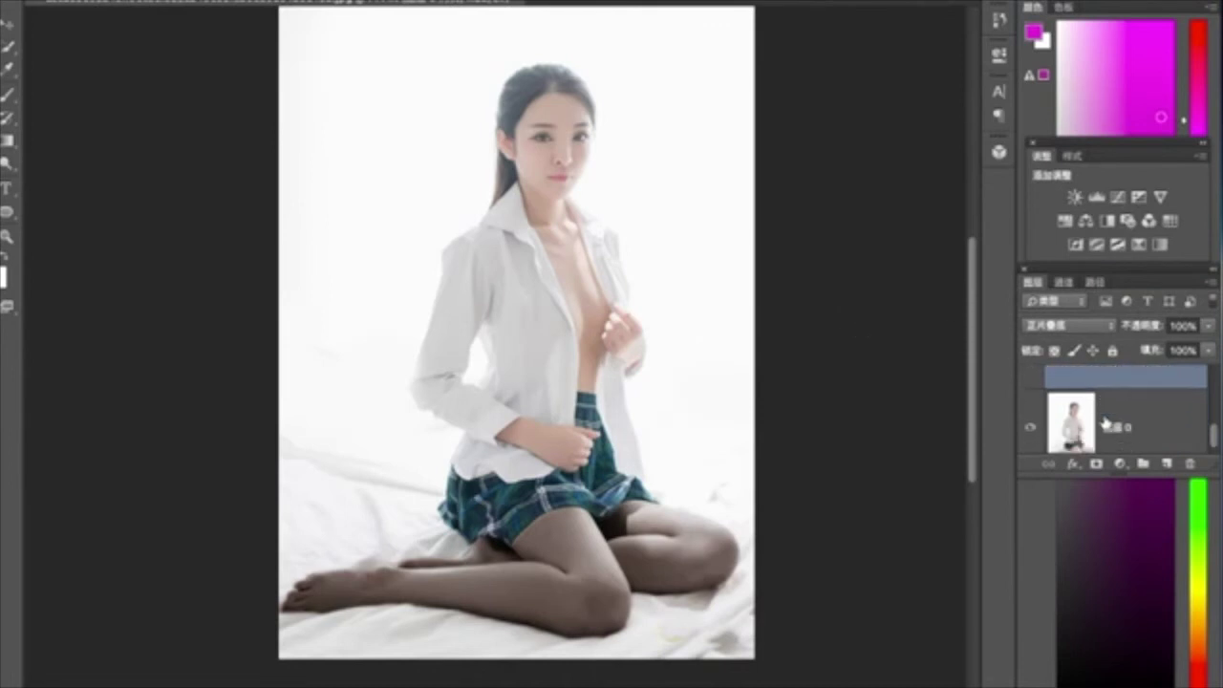
pyautogui.click(1105, 422)
pyautogui.rightClick(1129, 418)
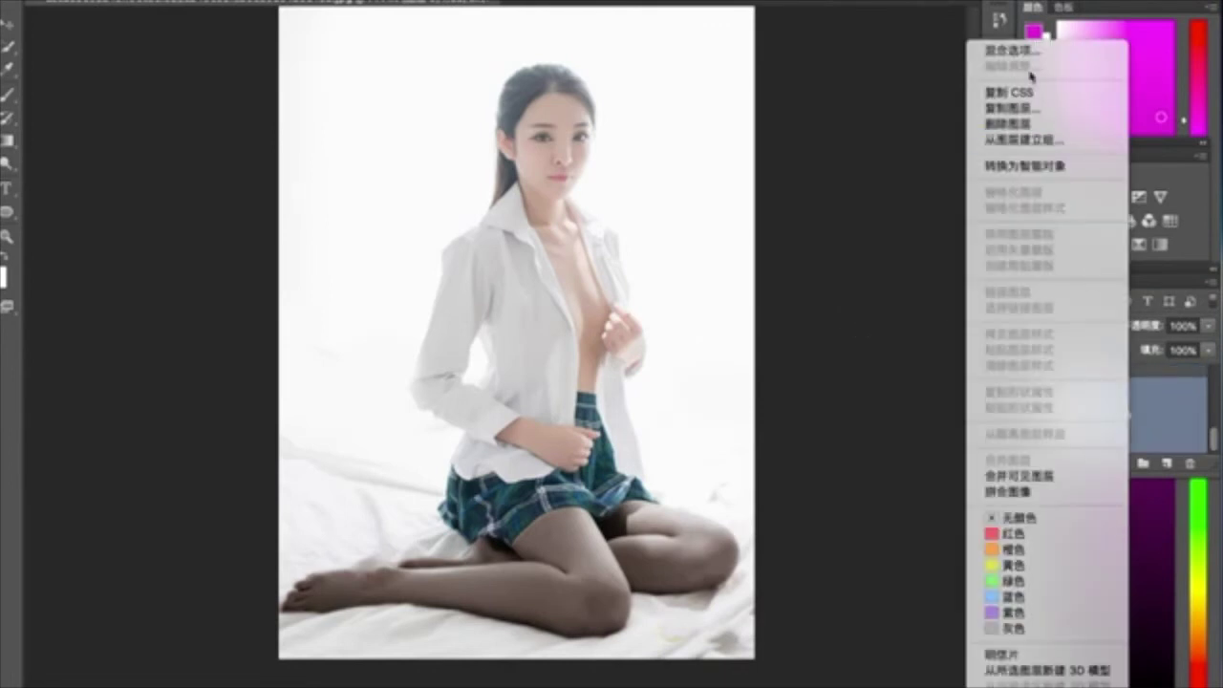
pyautogui.click(1013, 108)
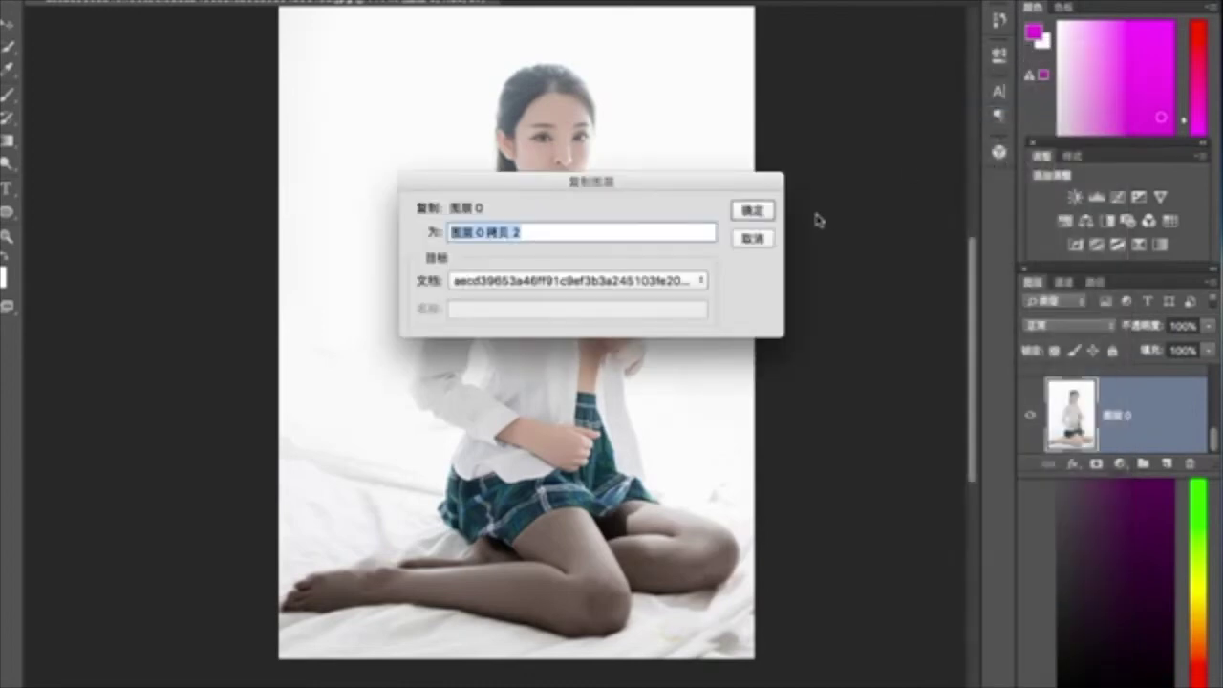
pyautogui.click(759, 212)
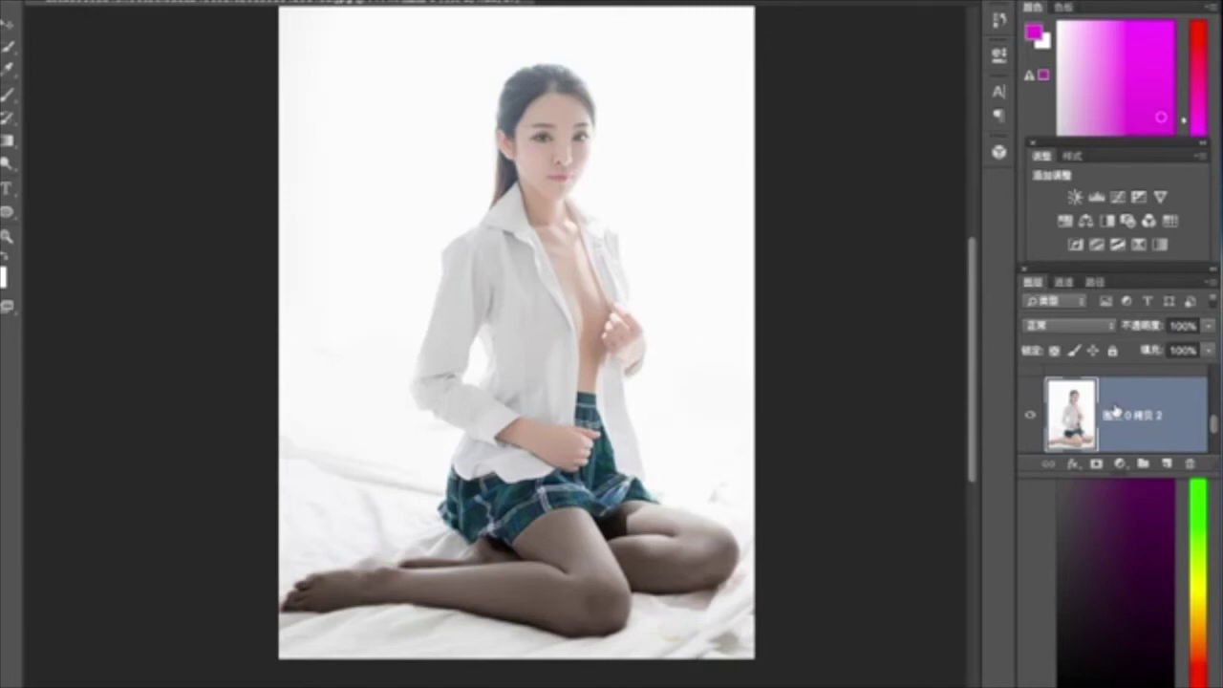
# Shift the duplicated photo to the right with Free Transform.
pyautogui.hotkey('ctrl', 't')
pyautogui.moveTo(631, 382)
pyautogui.mouseDown()
pyautogui.moveTo(982, 388)
pyautogui.moveTo(862, 404)
pyautogui.moveTo(986, 411)
pyautogui.moveTo(914, 415)
pyautogui.moveTo(936, 416)
pyautogui.moveTo(936, 383)
pyautogui.mouseUp()
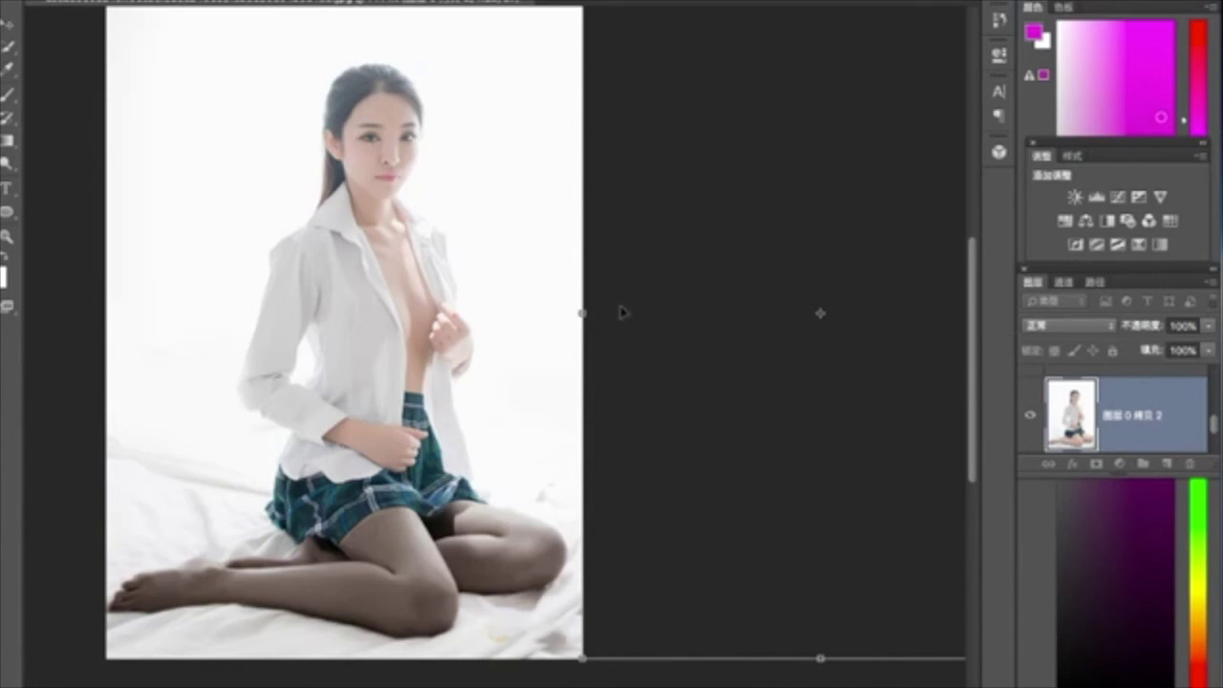
pyautogui.press('Return')
# Crop the canvas wider to the right to fit both photos, then fit it on screen.
pyautogui.press('c')
pyautogui.moveTo(579, 313); pyautogui.dragTo(827, 313)
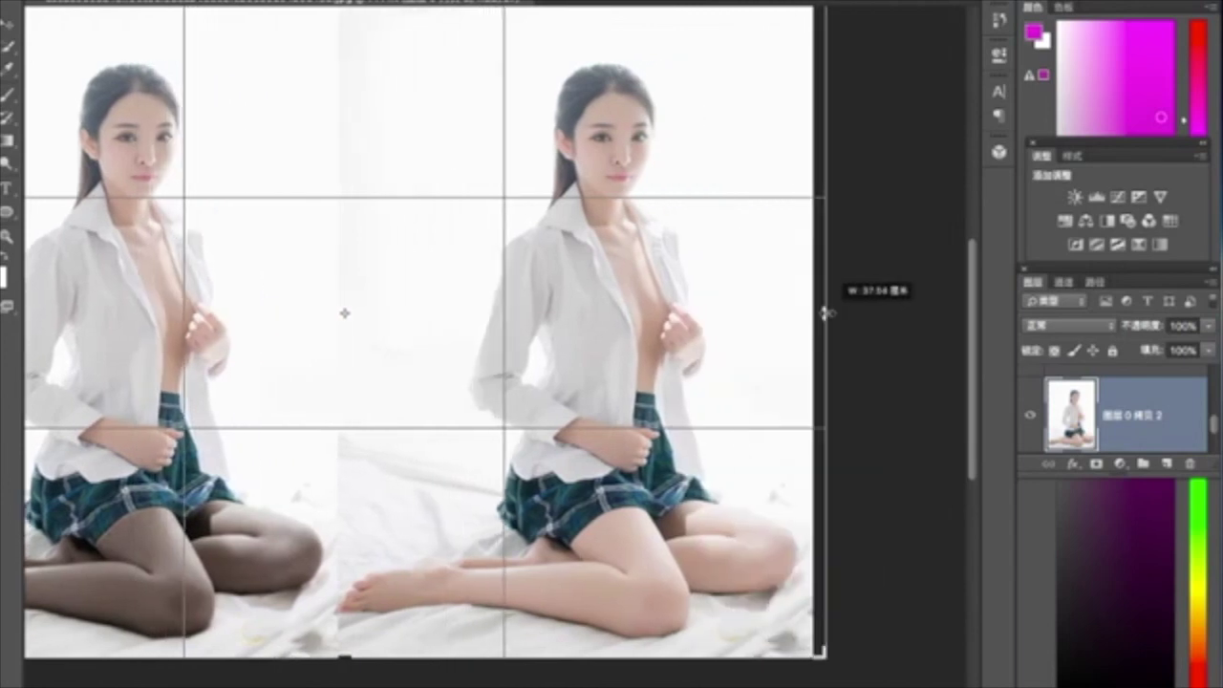
pyautogui.press('Return')
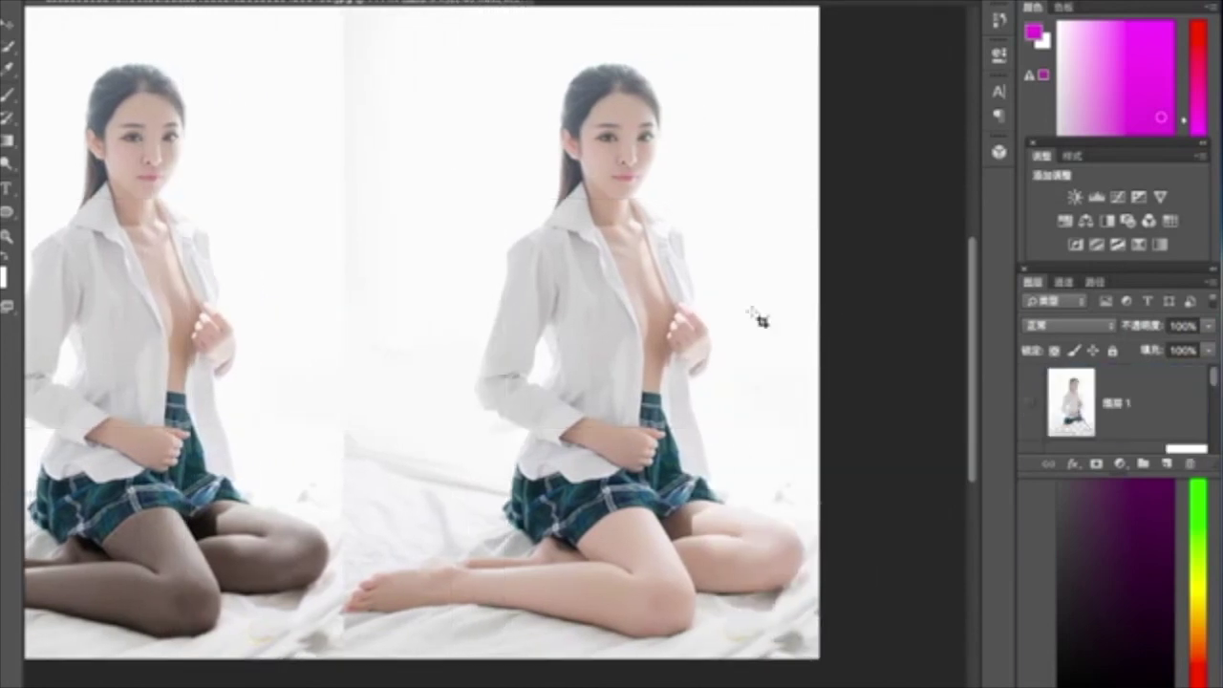
pyautogui.hotkey('ctrl', '0')
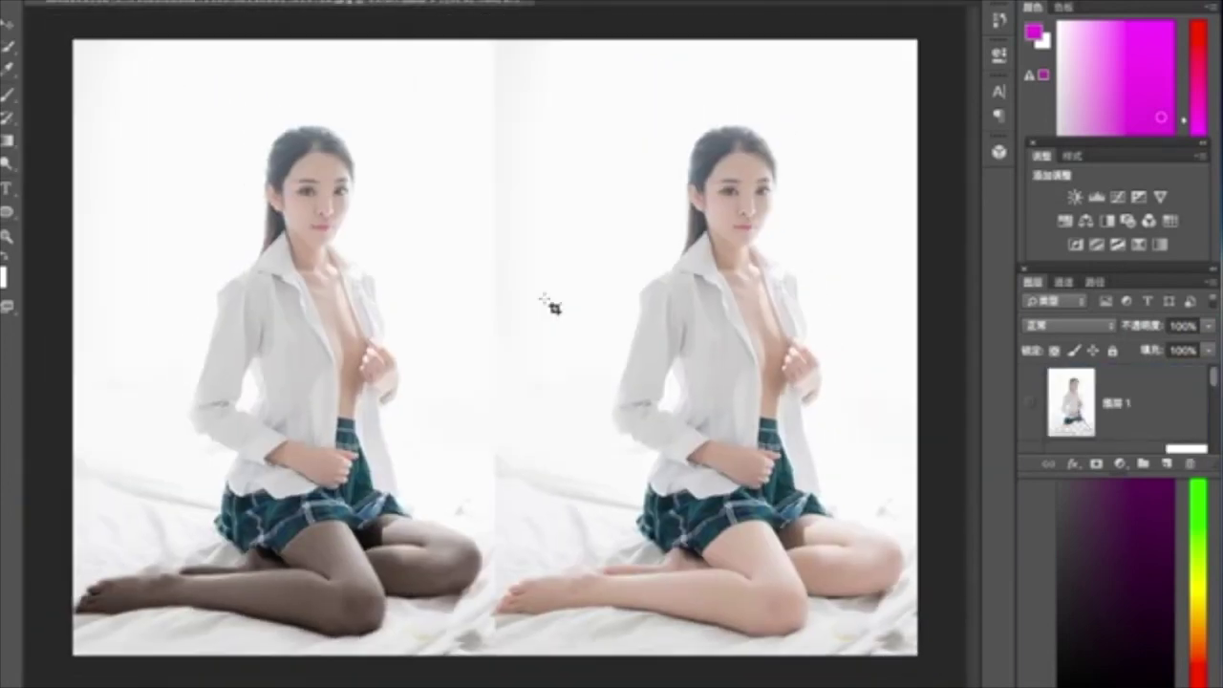